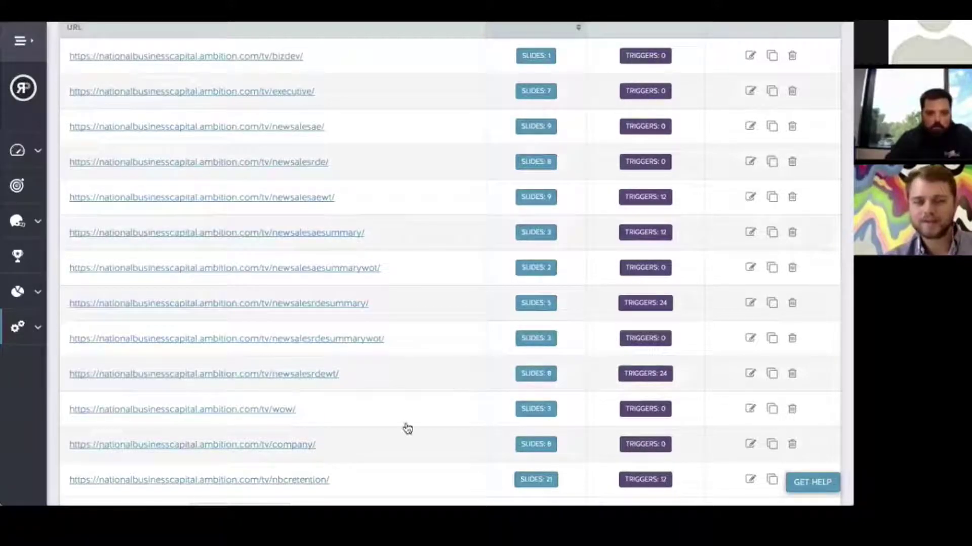
# Open the company TV and look through its slides, including Quote 1 and Weather, before returning to the TV overview
pyautogui.scroll(-3, 405, 421)
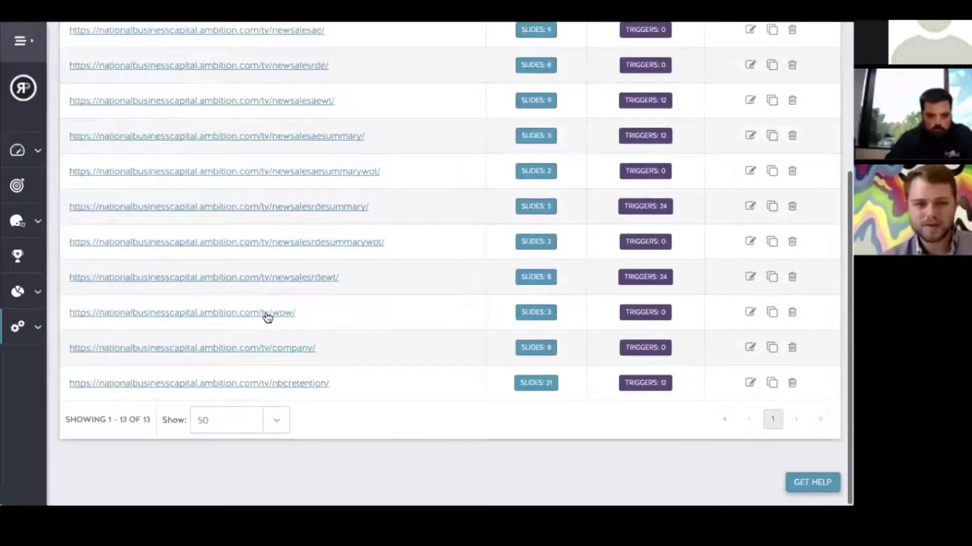
pyautogui.click(296, 351)
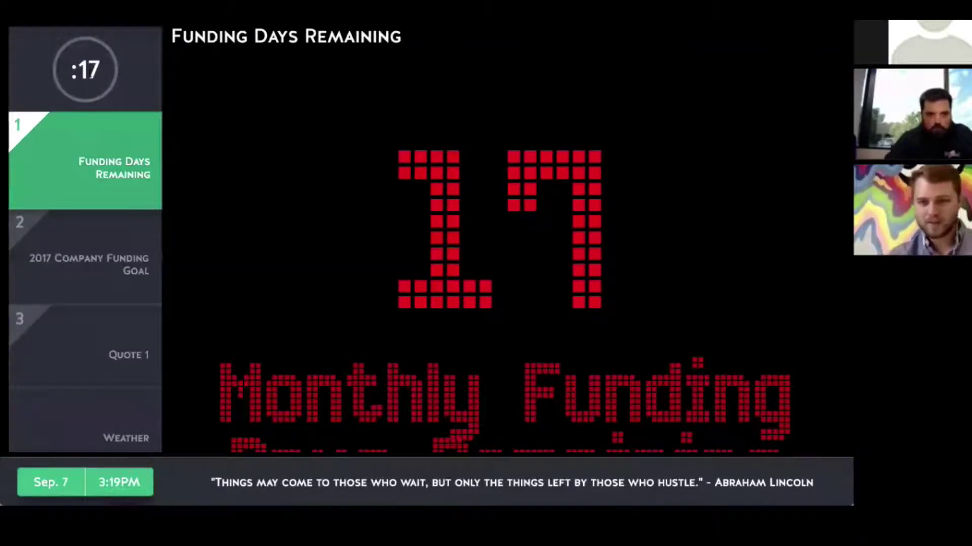
pyautogui.click(113, 369)
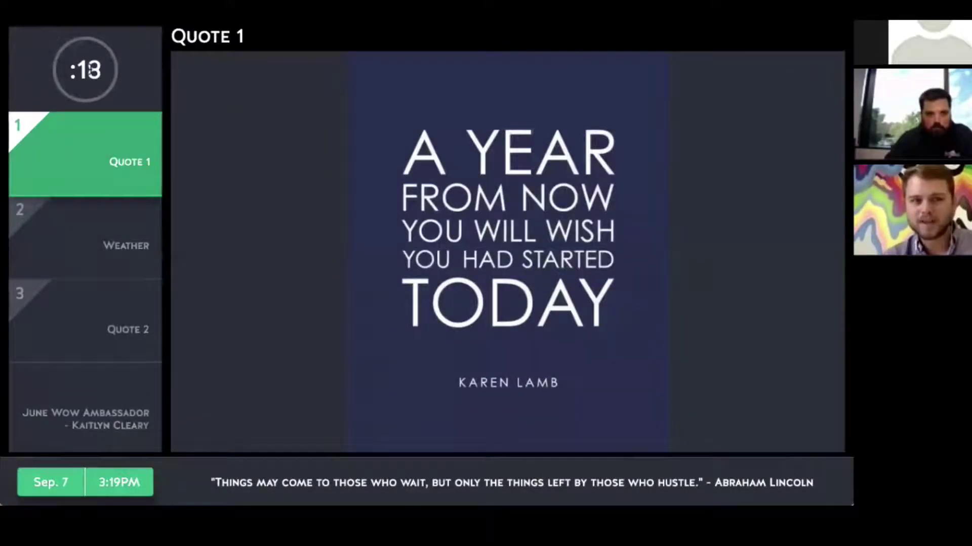
pyautogui.doubleClick(91, 70)
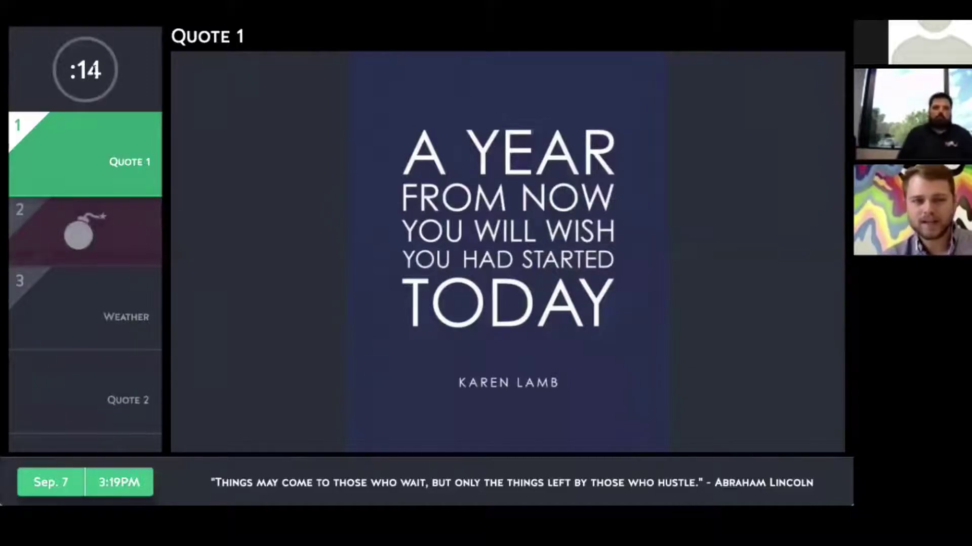
pyautogui.click(144, 212)
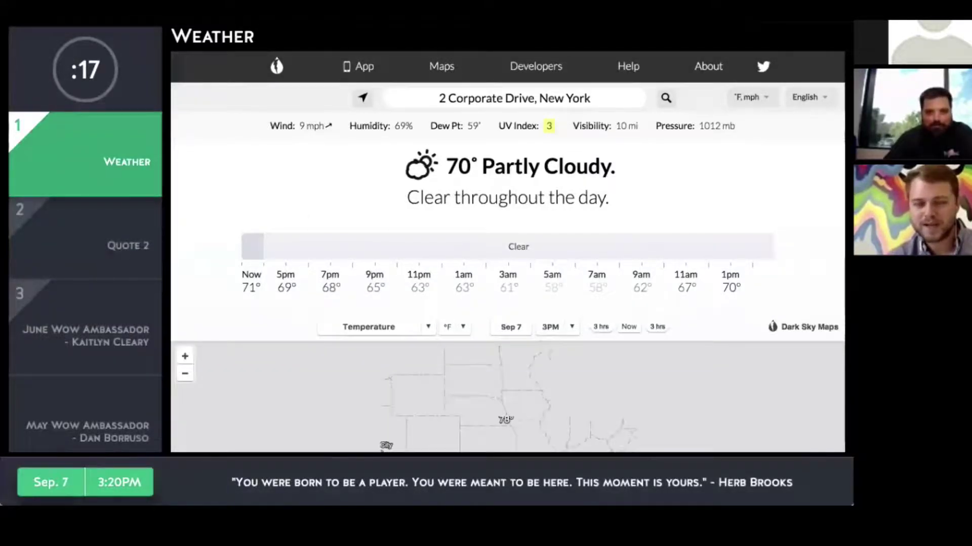
pyautogui.click(478, 25)
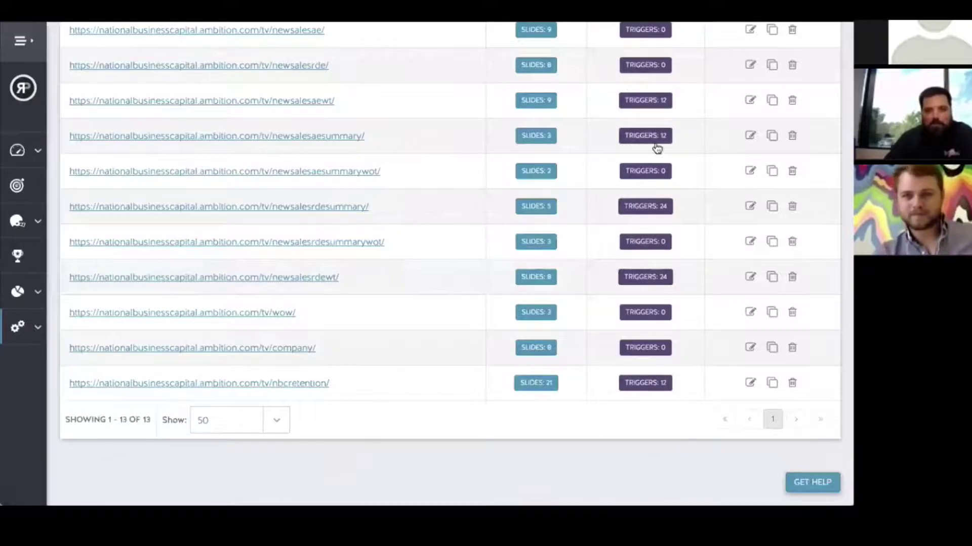
# Open the newsalesrdesummary TV's triggers and bring up the Package Alley-oop - 2nd This Week trigger for editing
pyautogui.click(650, 207)
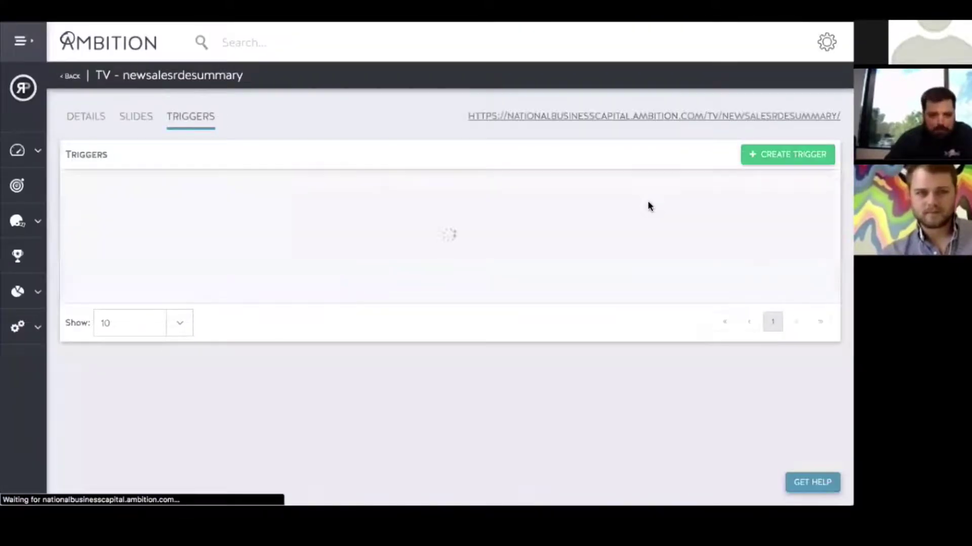
pyautogui.scroll(-5, 612, 264)
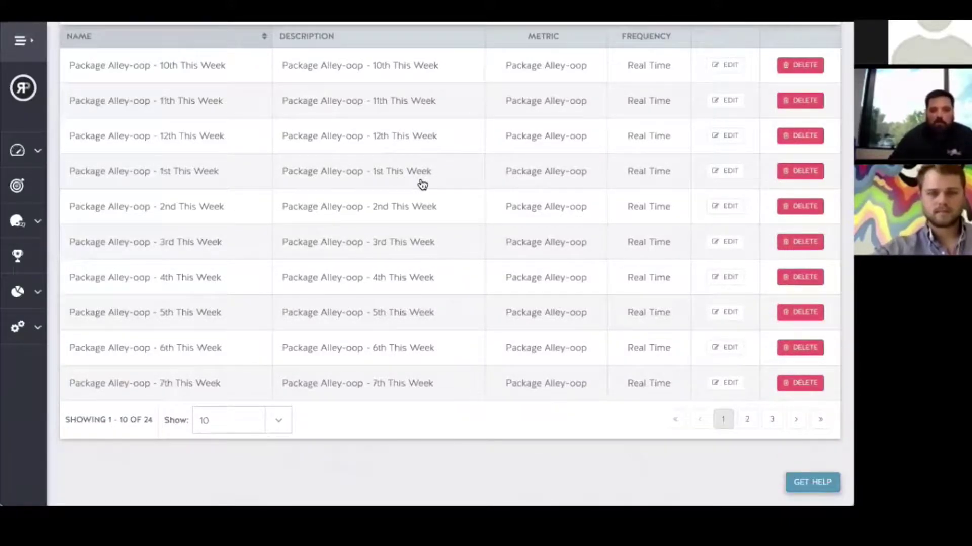
pyautogui.click(729, 208)
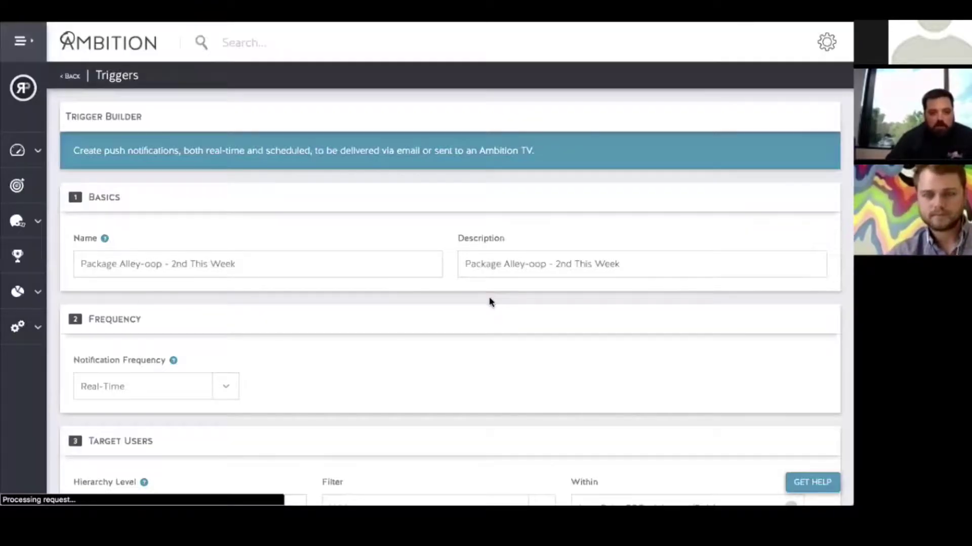
# Examine the 2nd This Week trigger's name, description, frequency, target users and logic settings
pyautogui.scroll(-1, 489, 306)
pyautogui.scroll(-2, 480, 310)
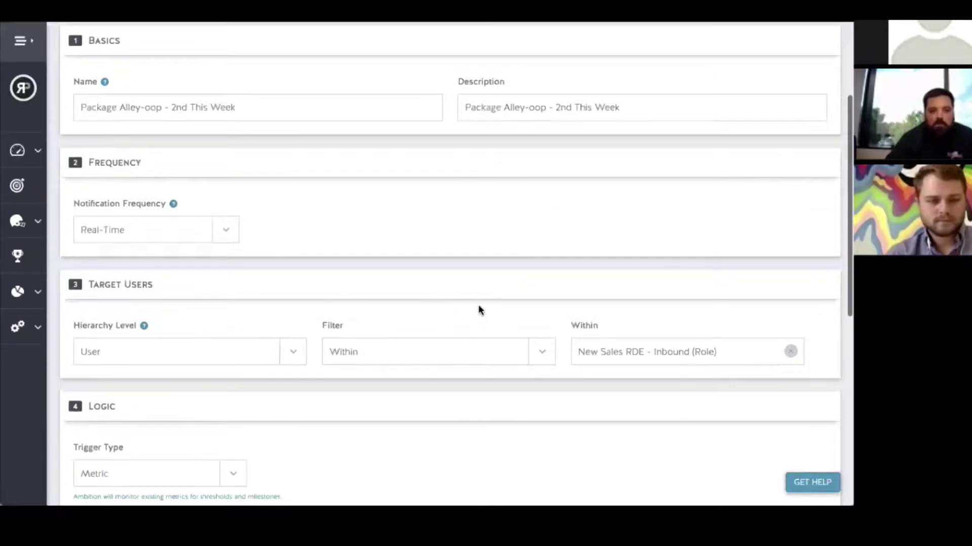
pyautogui.scroll(-1, 479, 308)
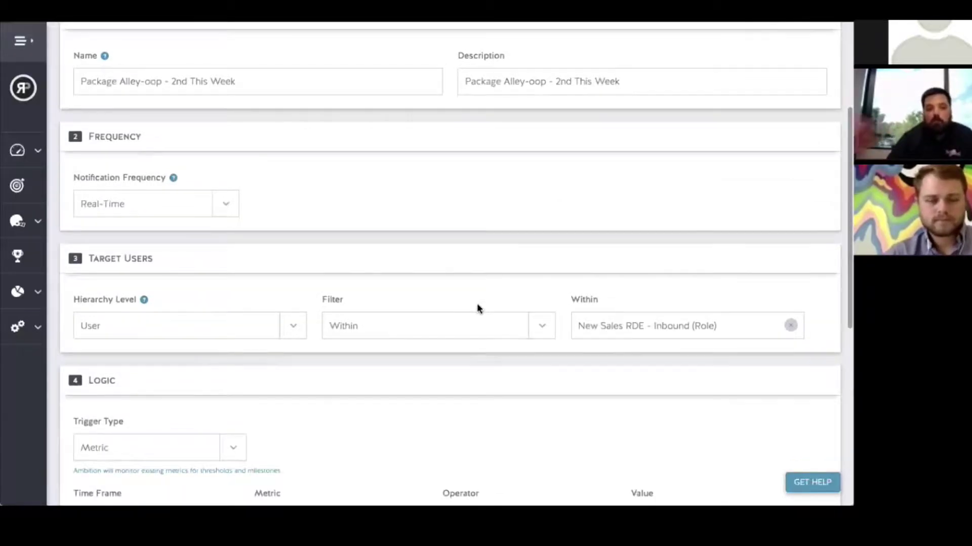
pyautogui.scroll(-2, 467, 324)
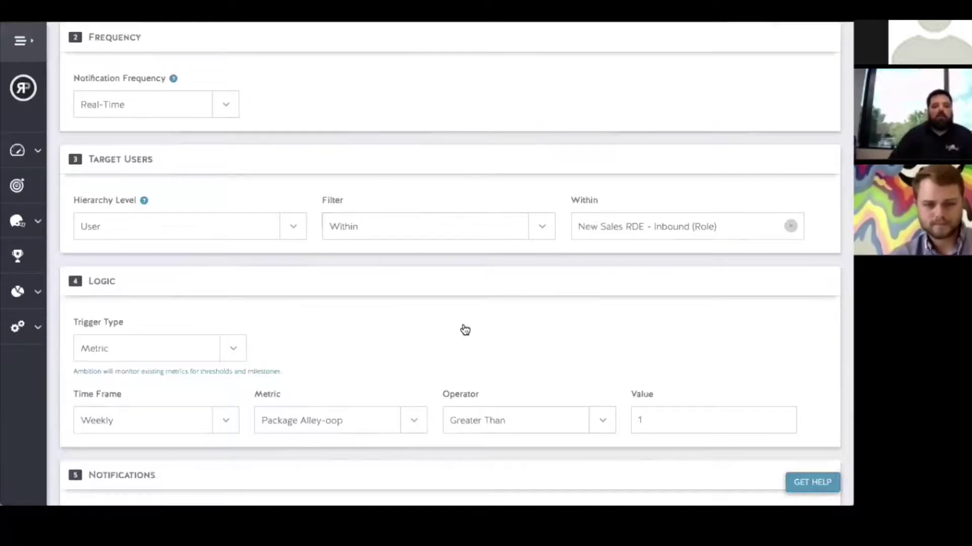
pyautogui.scroll(5, 472, 391)
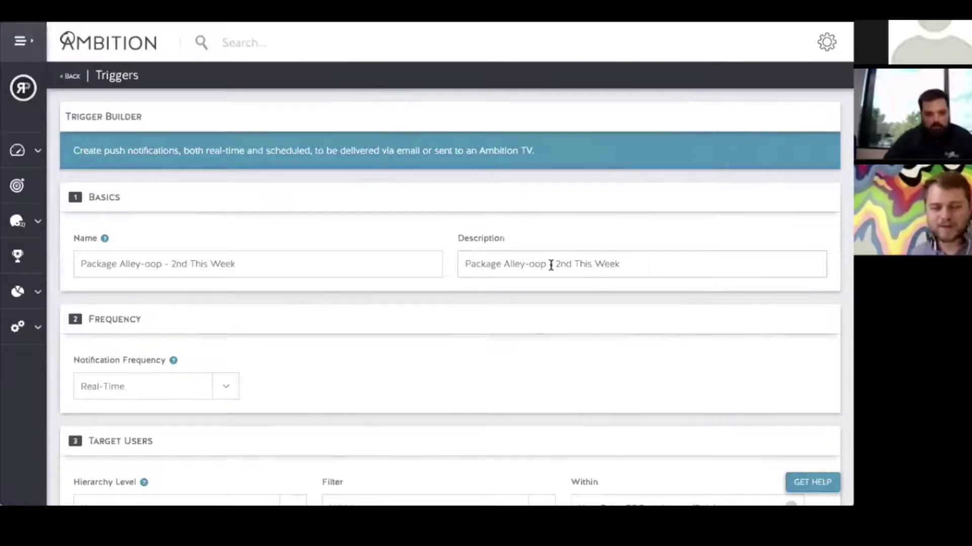
pyautogui.scroll(-1, 555, 304)
pyautogui.scroll(-5, 555, 306)
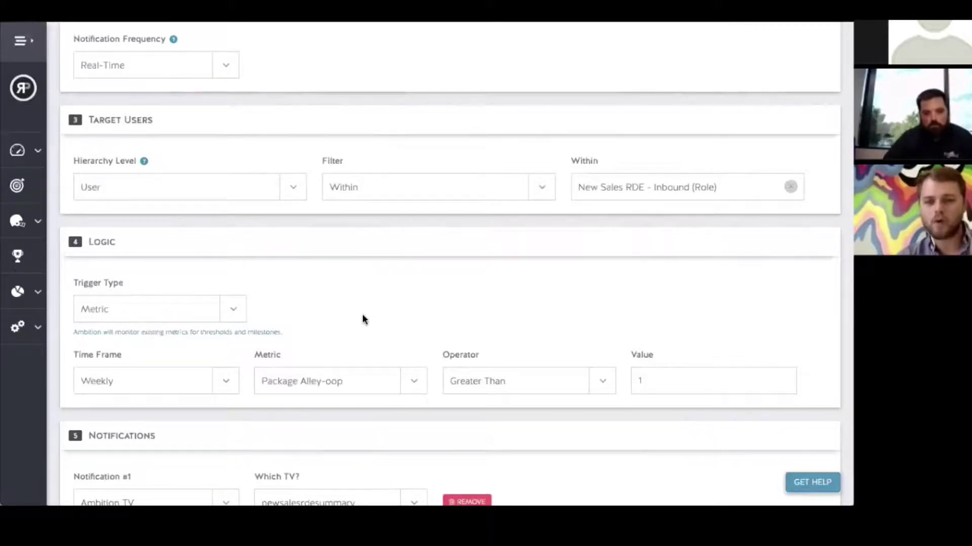
pyautogui.scroll(5, 363, 319)
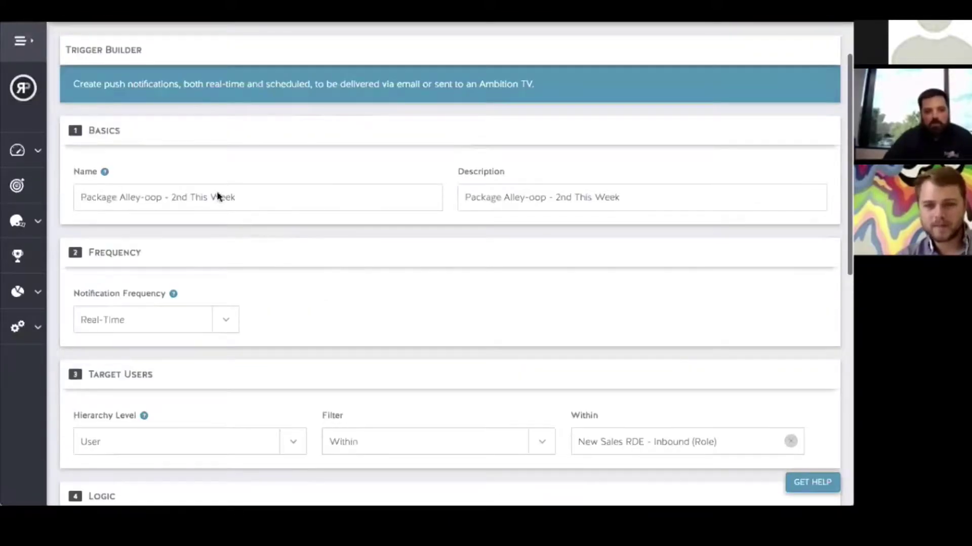
pyautogui.scroll(1, 167, 122)
# Return to the TV's triggers, open Package Alley-oop - 3rd This Week for editing and review its description and logic
pyautogui.click(76, 48)
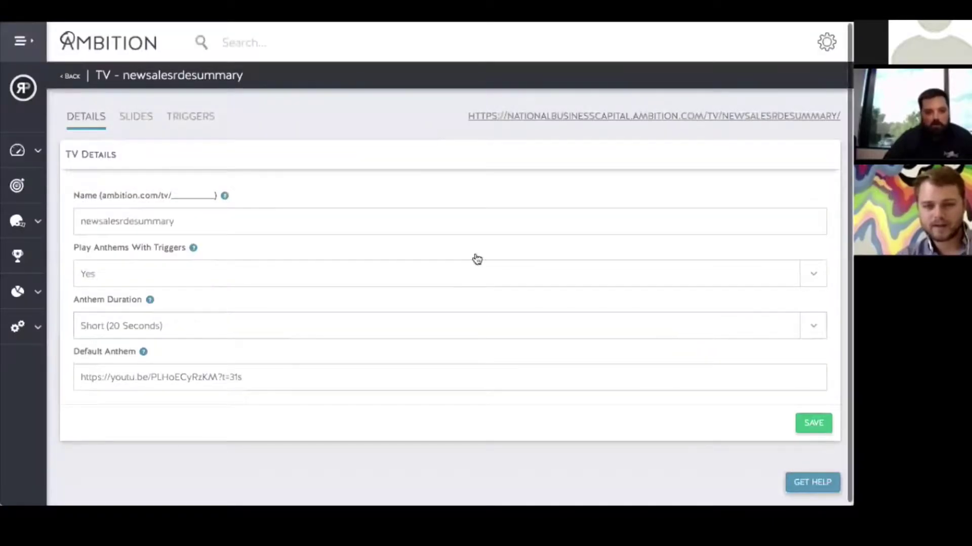
pyautogui.click(191, 116)
pyautogui.scroll(-1, 529, 315)
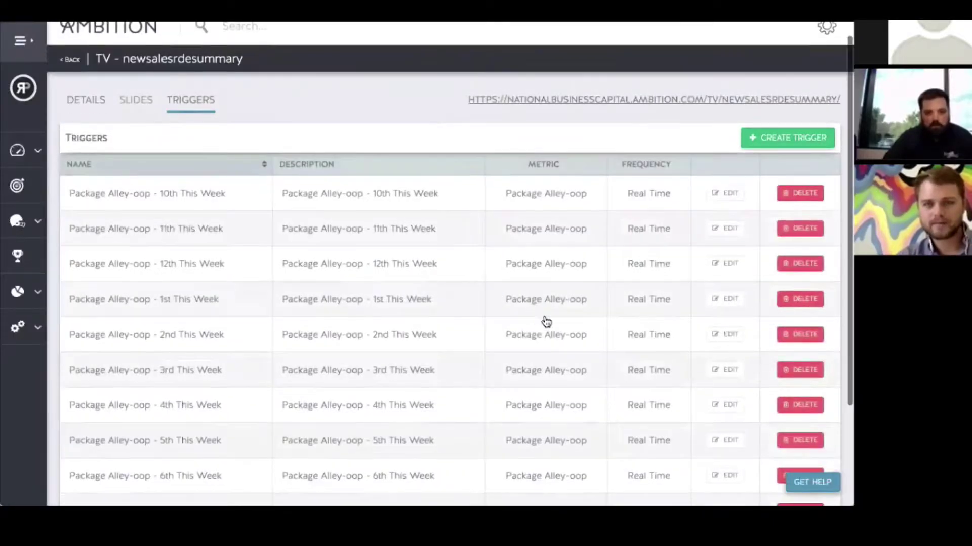
pyautogui.click(735, 373)
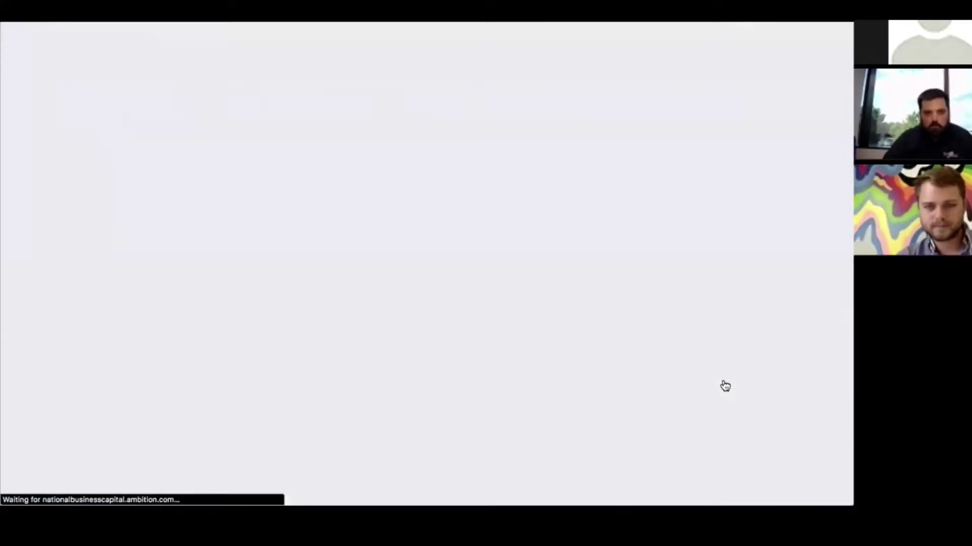
pyautogui.scroll(-5, 601, 392)
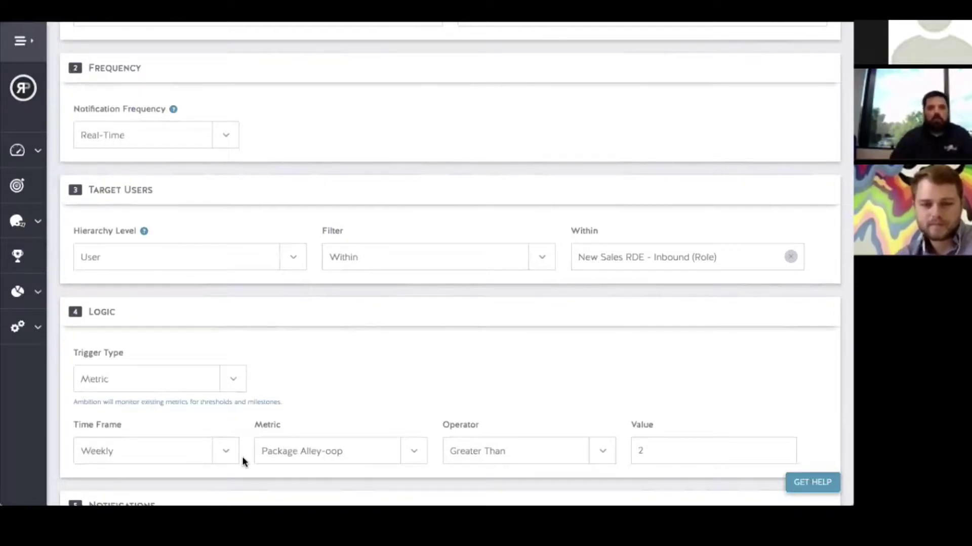
pyautogui.scroll(4, 349, 398)
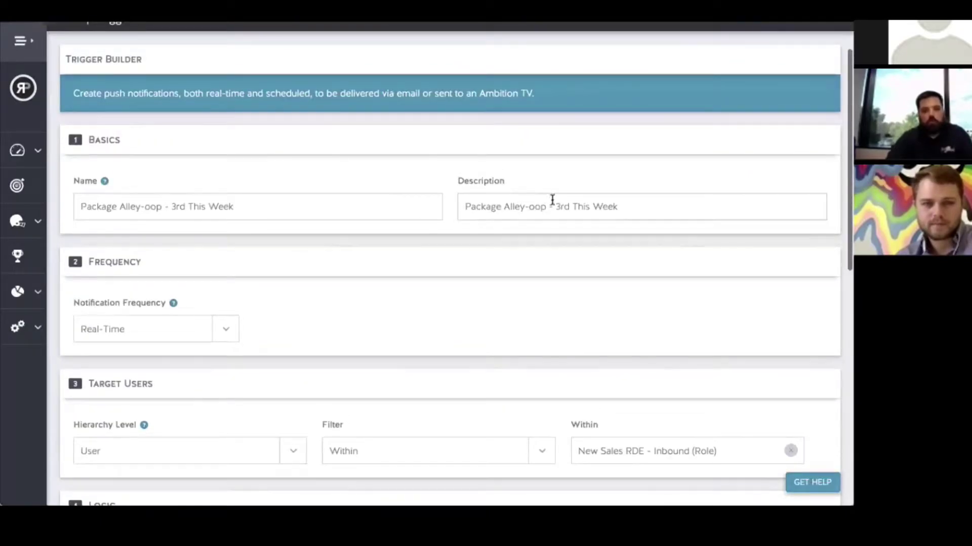
pyautogui.moveTo(552, 202); pyautogui.dragTo(616, 204)
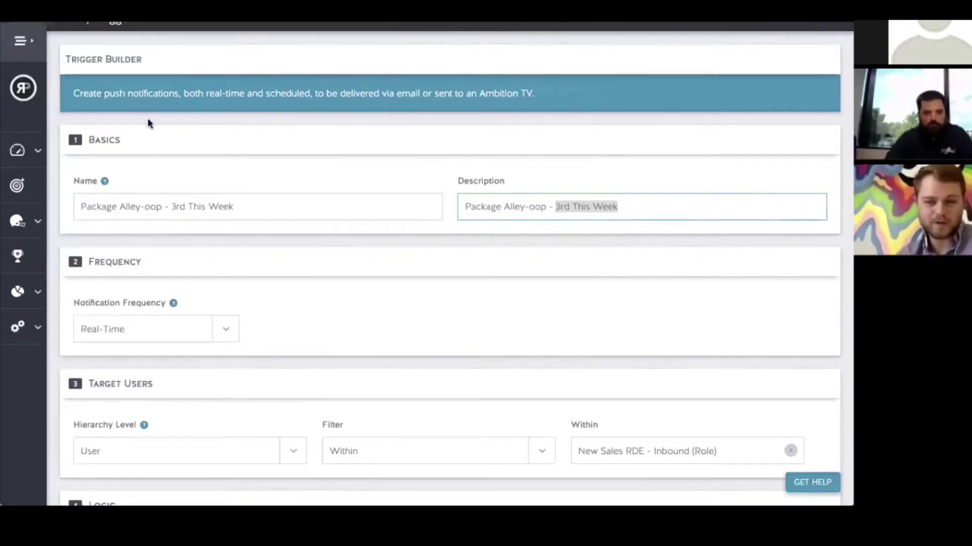
pyautogui.scroll(-4, 277, 211)
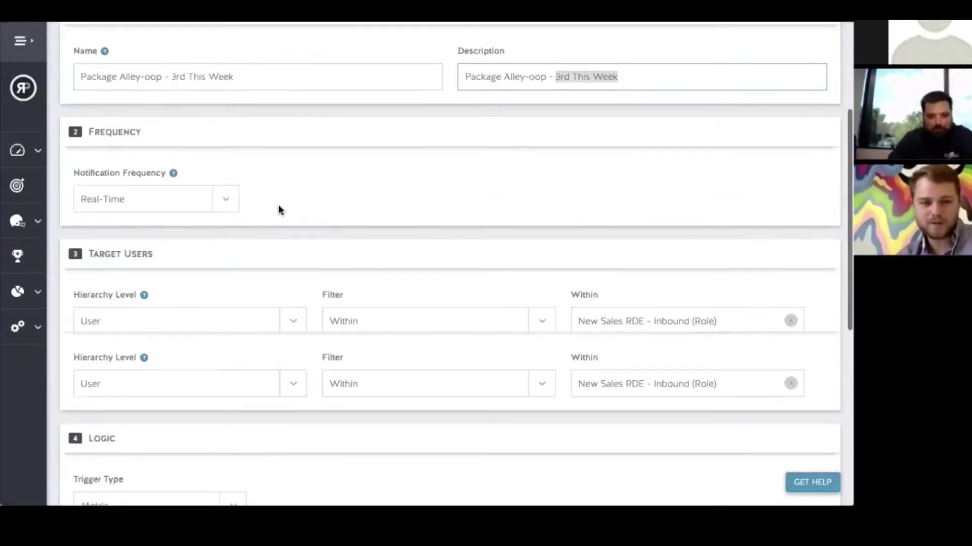
# Change the 3rd This Week trigger's type to Record (Advanced) in its logic settings
pyautogui.scroll(-4, 282, 211)
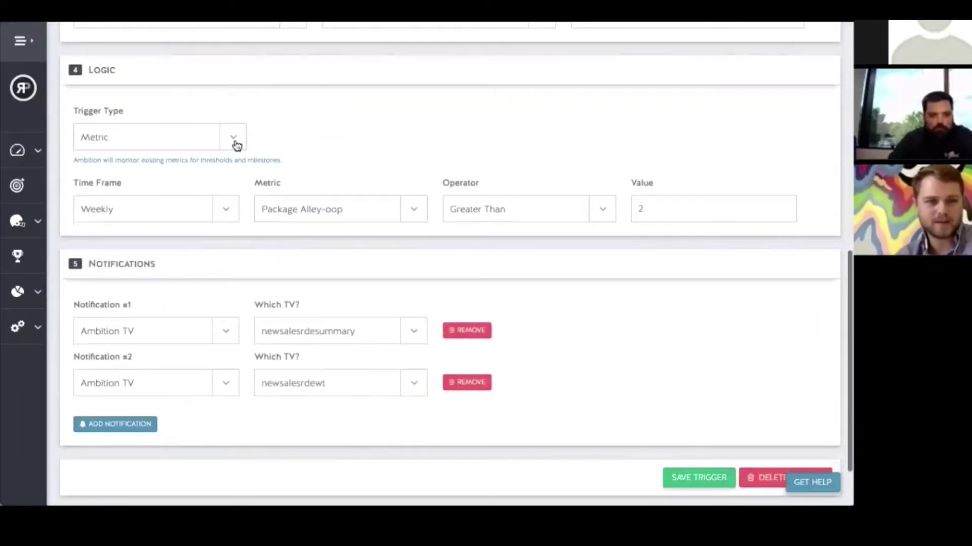
pyautogui.click(233, 141)
pyautogui.click(394, 141)
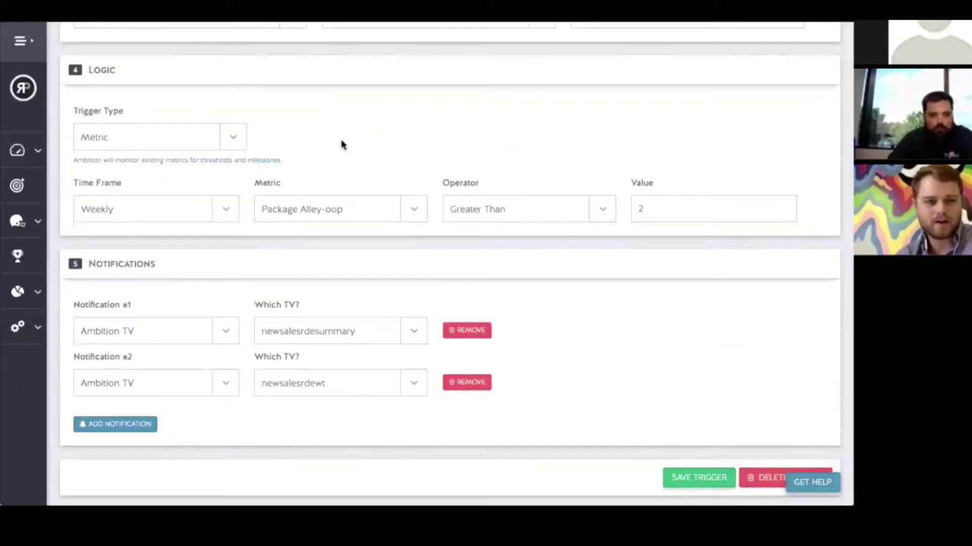
pyautogui.click(235, 146)
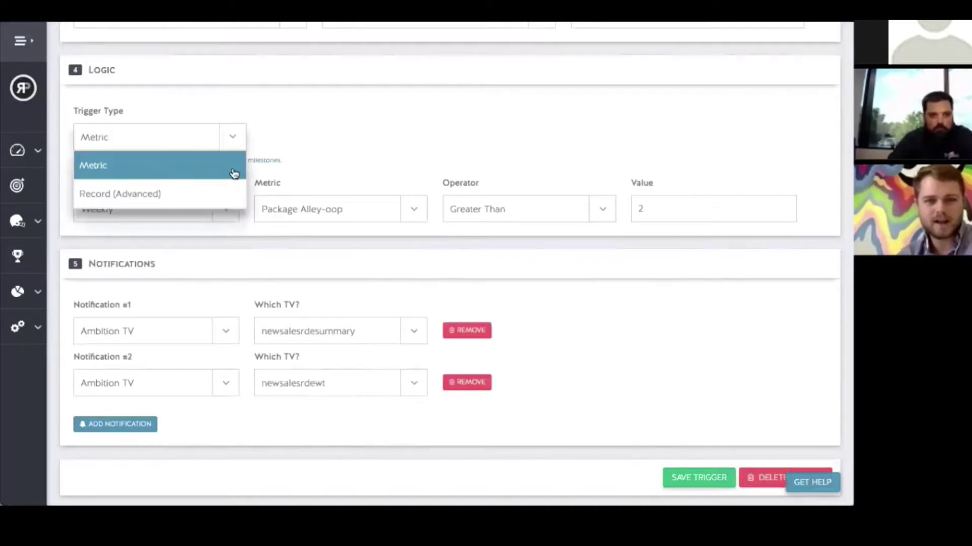
pyautogui.click(232, 200)
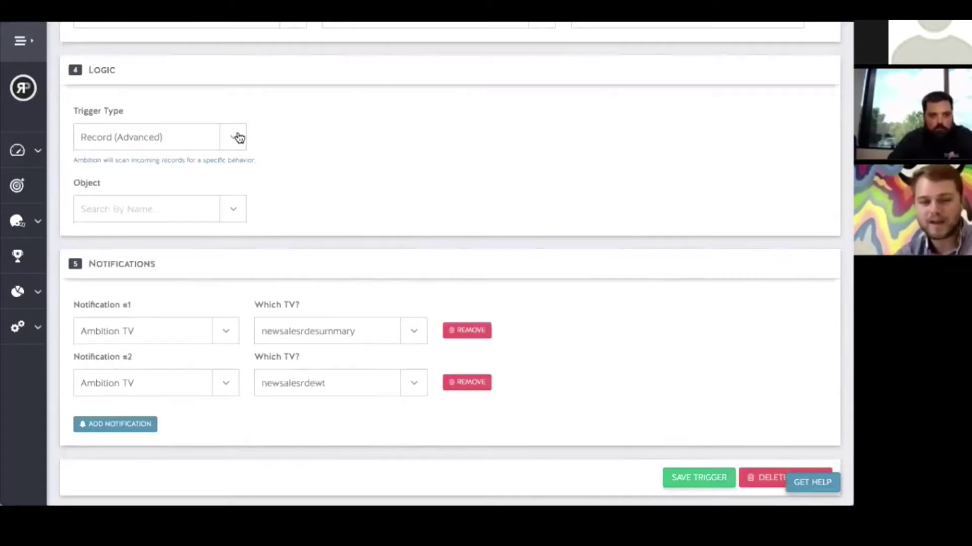
# Set the record trigger's object to Salesforce - Opportunity Depot Records
pyautogui.click(235, 207)
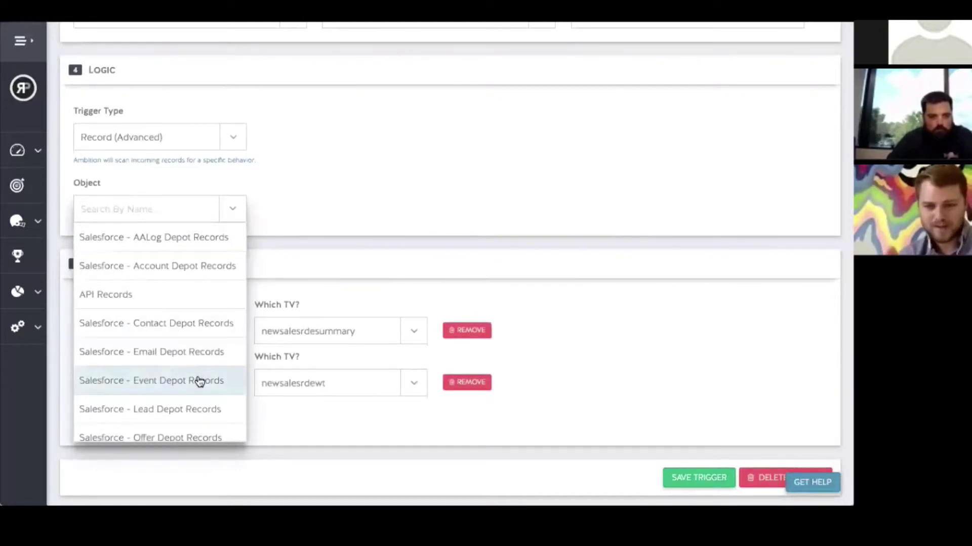
pyautogui.scroll(-1, 199, 374)
pyautogui.scroll(-1, 199, 374)
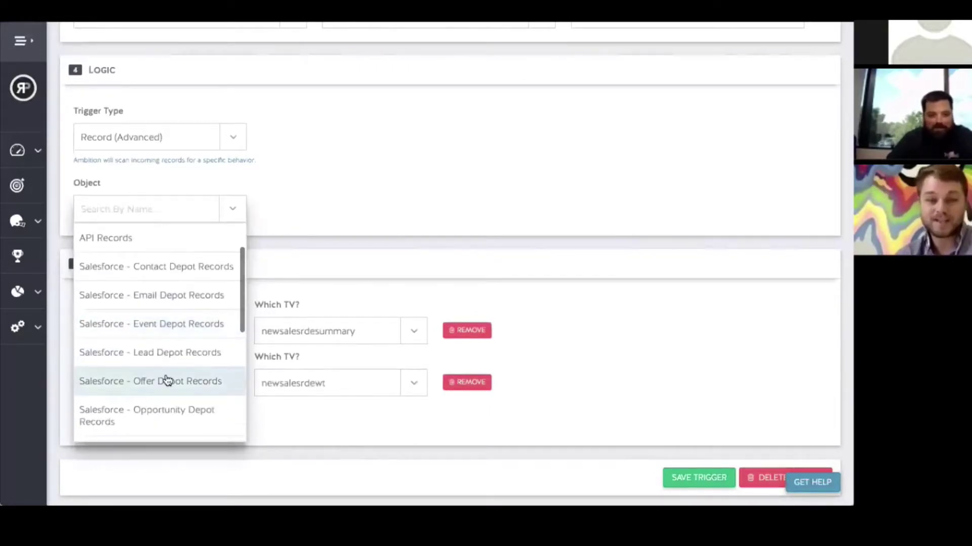
pyautogui.scroll(-1, 184, 407)
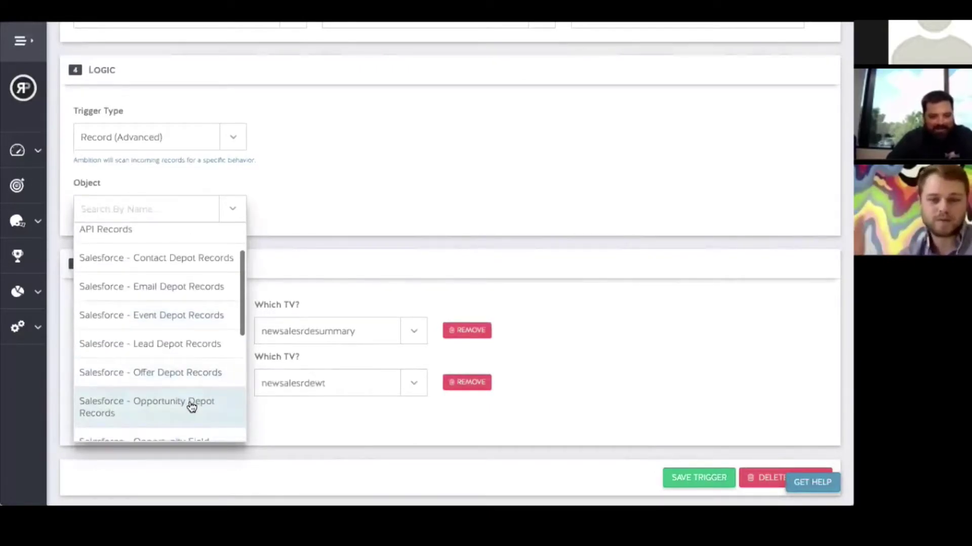
pyautogui.click(184, 407)
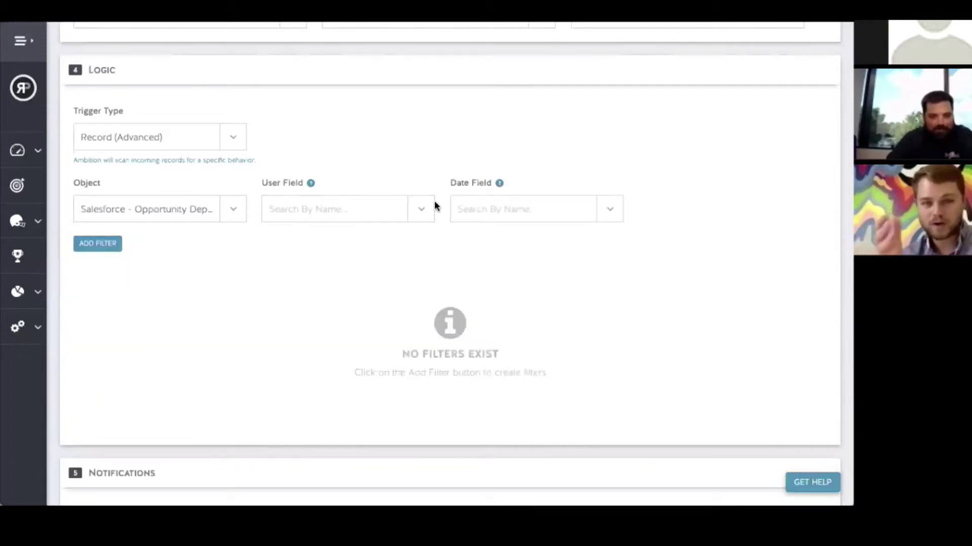
# Set the record trigger's user field to Owner ID (OwnerId)
pyautogui.click(424, 209)
pyautogui.scroll(-3, 392, 393)
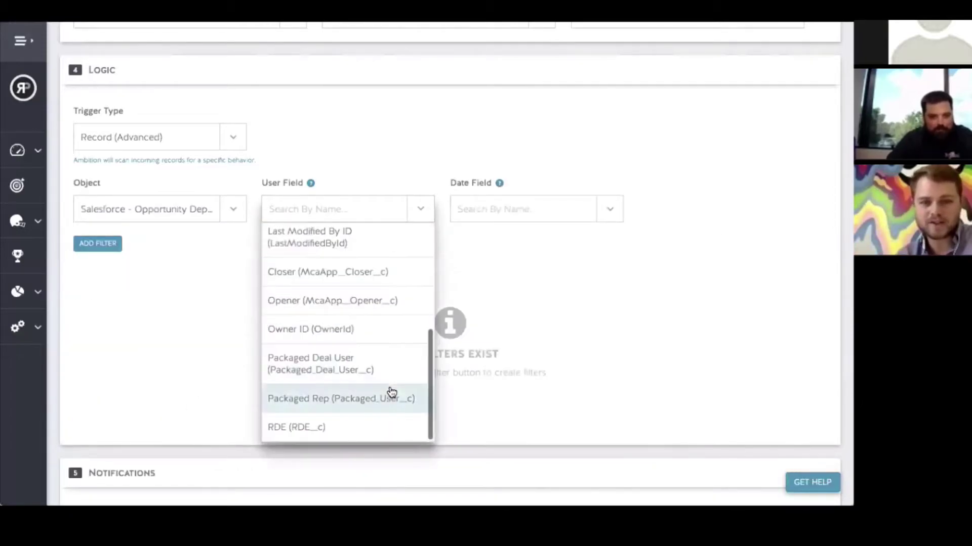
pyautogui.click(394, 324)
# Set the record trigger's date field to Created Date (CreatedDate)
pyautogui.click(553, 210)
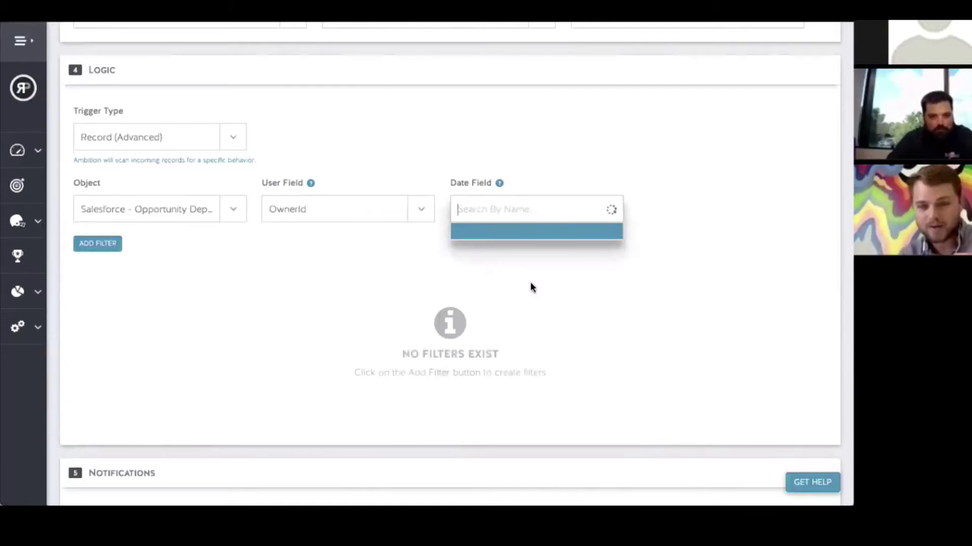
pyautogui.scroll(-3, 529, 314)
pyautogui.scroll(-10, 531, 334)
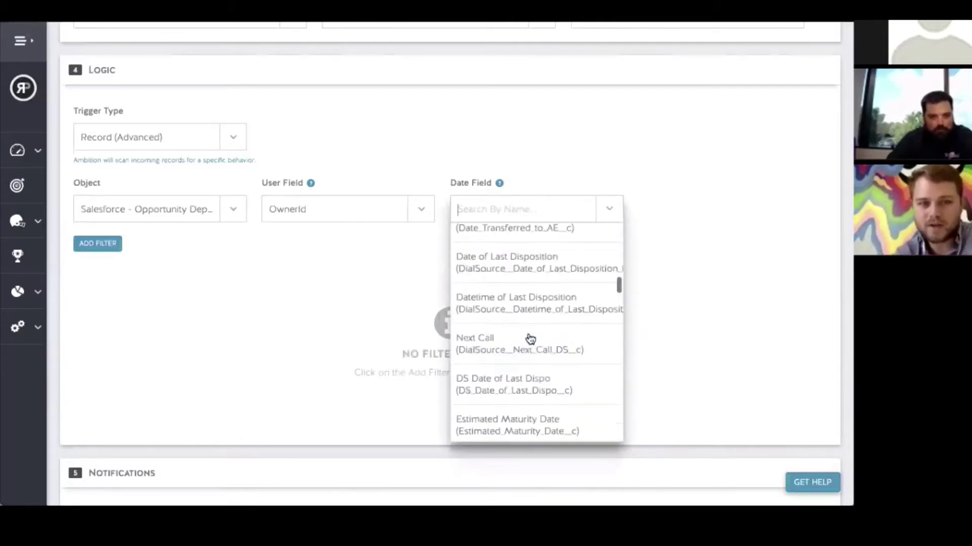
pyautogui.scroll(3, 530, 334)
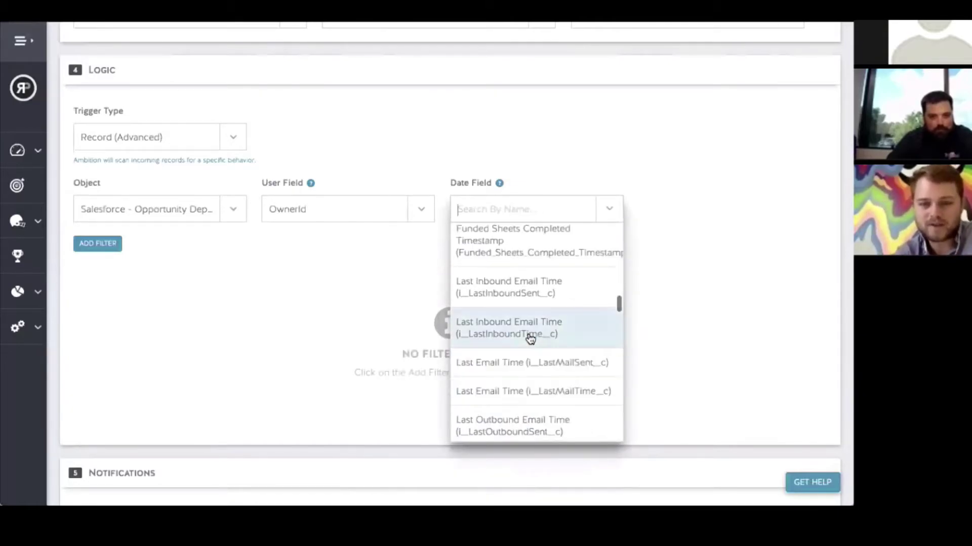
pyautogui.scroll(5, 528, 322)
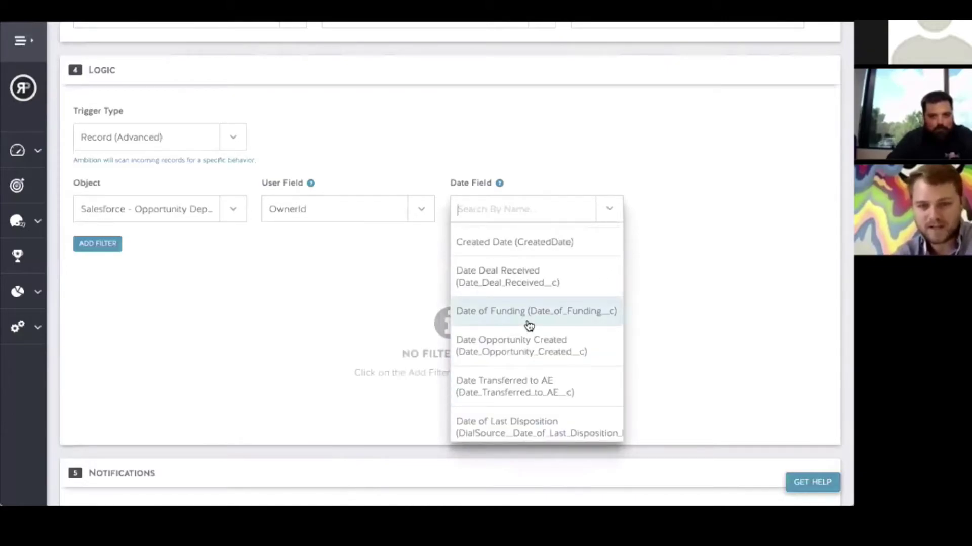
pyautogui.scroll(1, 523, 309)
pyautogui.scroll(3, 524, 305)
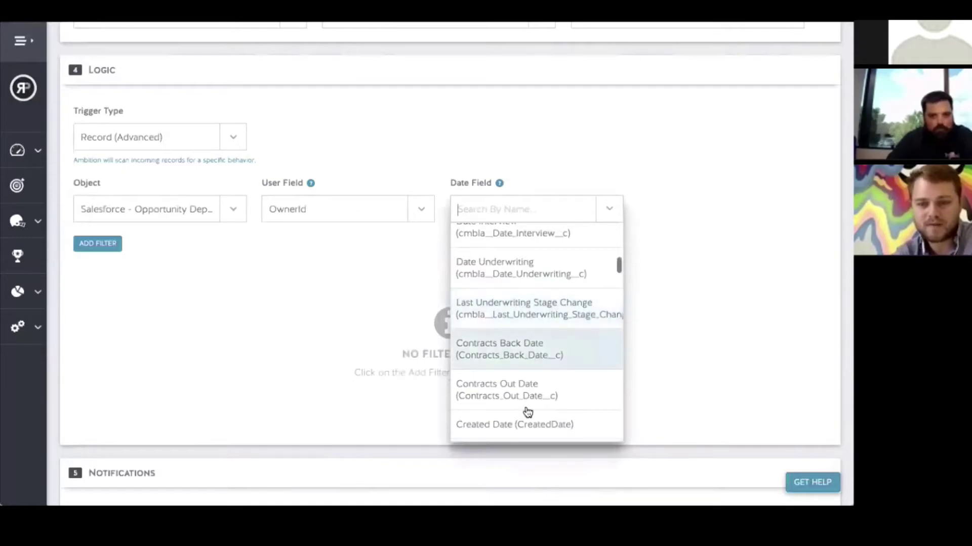
pyautogui.click(524, 425)
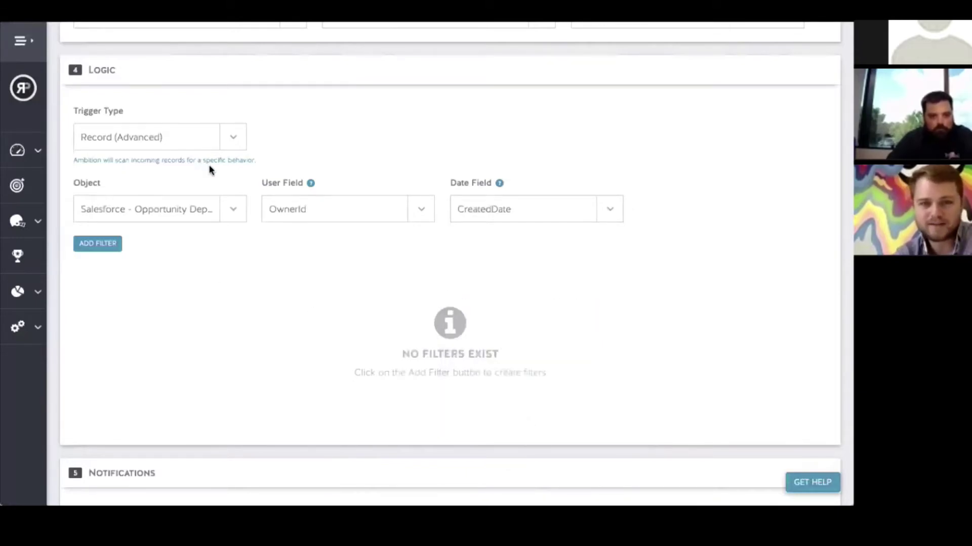
# Review the trigger's notification TVs, leave the trigger unsaved and return to the TV Management list of TVs
pyautogui.scroll(-5, 210, 168)
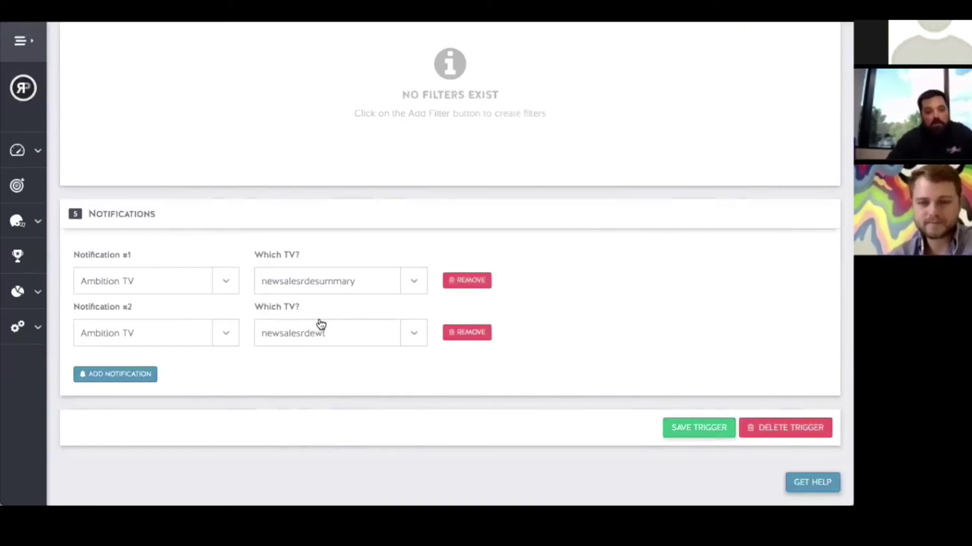
pyautogui.moveTo(8, 329)
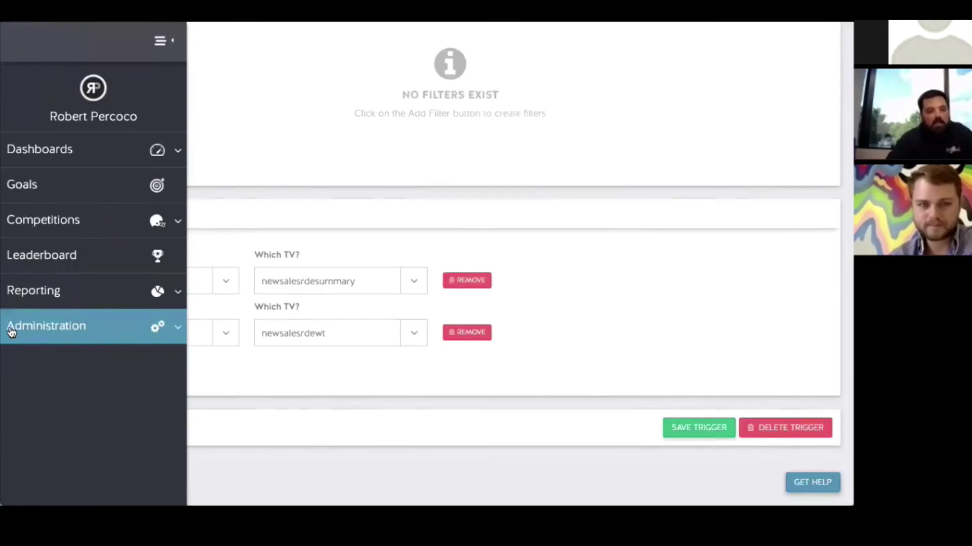
pyautogui.click(61, 325)
pyautogui.scroll(-3, 94, 456)
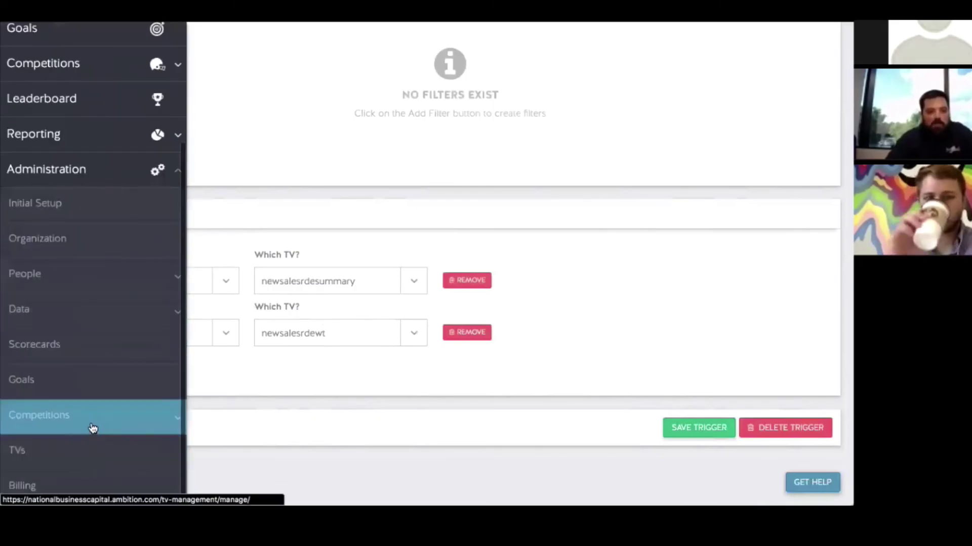
pyautogui.click(94, 459)
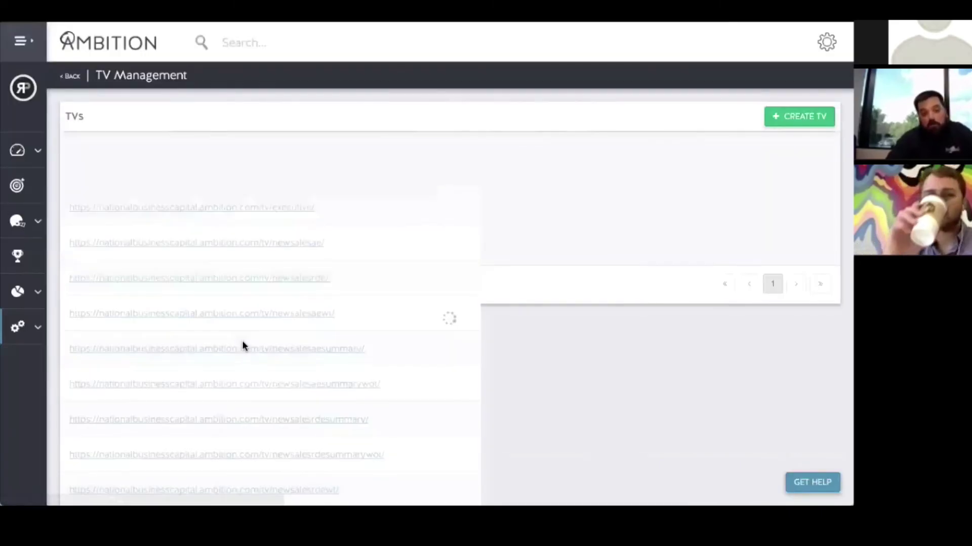
pyautogui.scroll(-2, 393, 302)
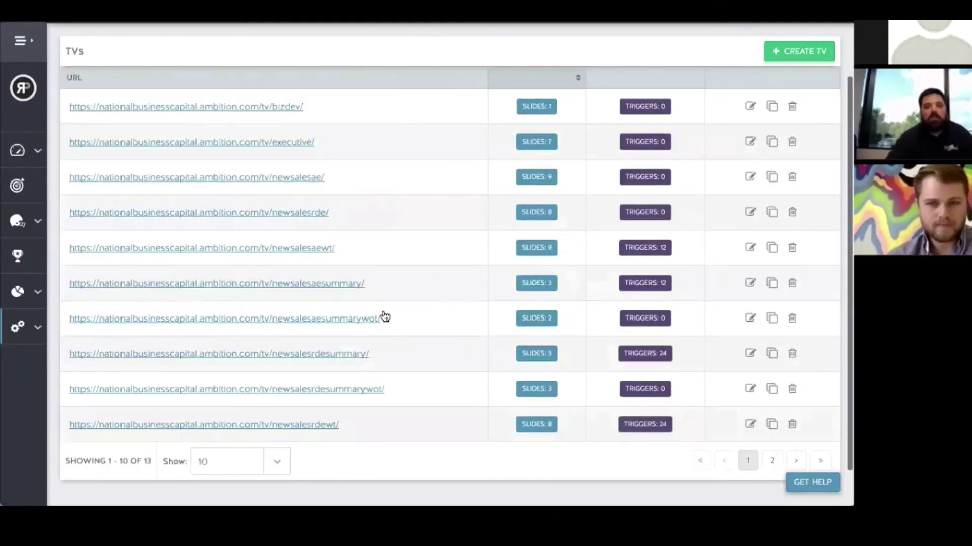